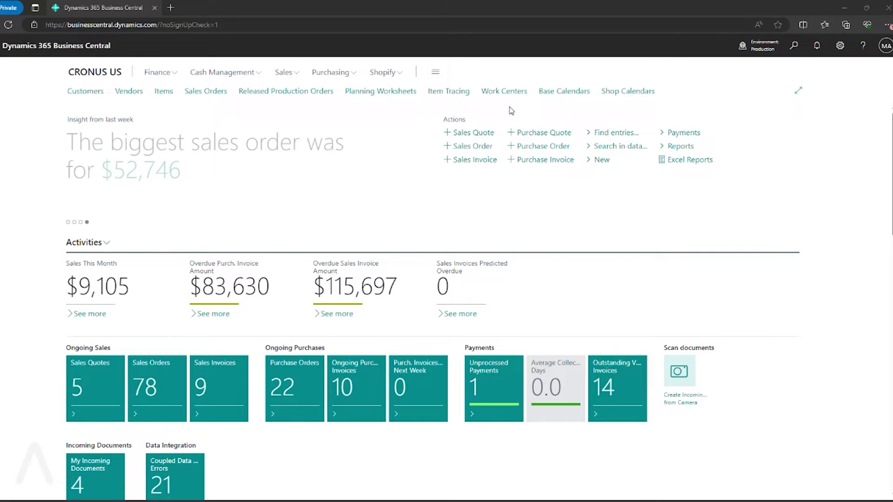
- Open the 24H shop calendar's working days from the Shop Calendars list
click(507, 94)
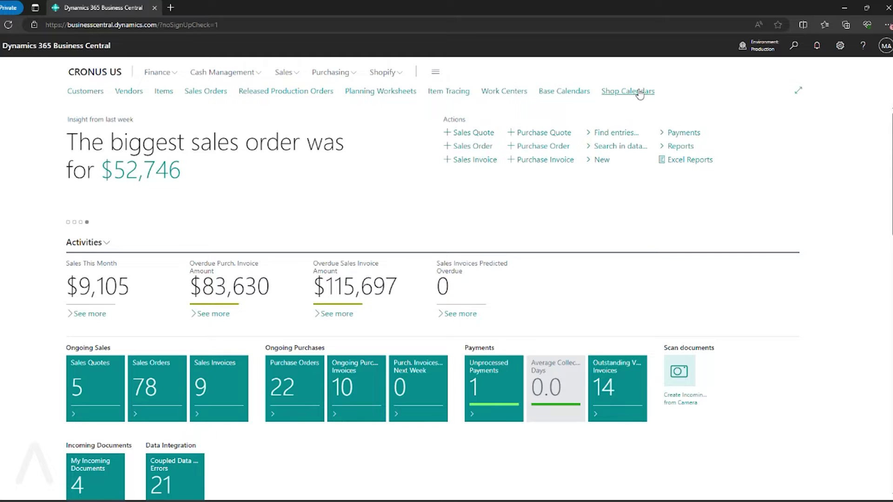
click(639, 93)
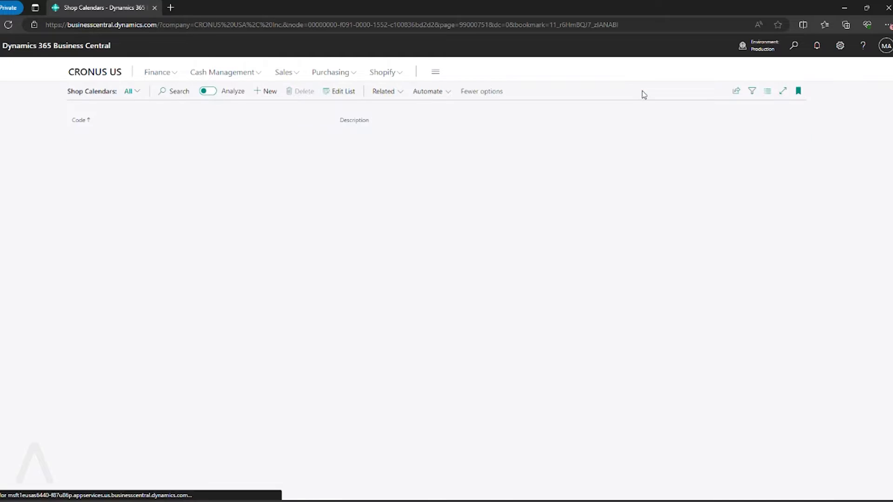
click(399, 94)
mouse_move(399, 109)
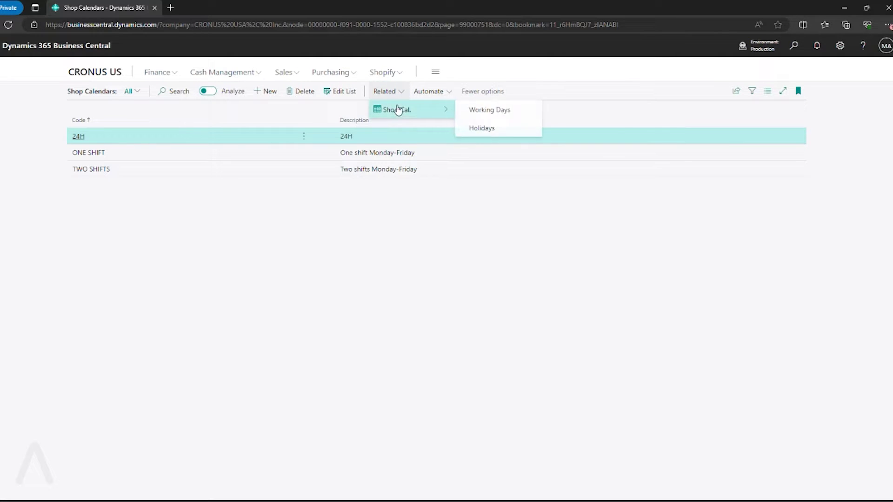
click(499, 111)
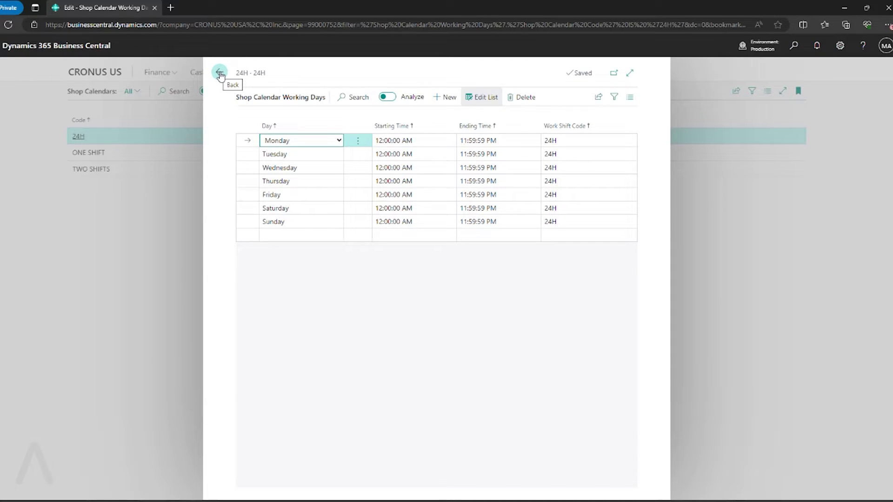
- Review the 24H calendar's holidays and select the 4th of July 2024 entry
click(219, 73)
click(400, 93)
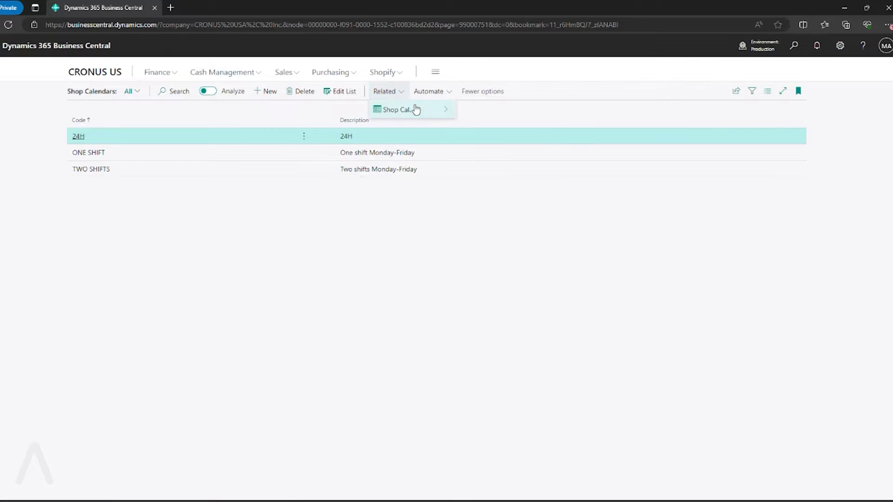
mouse_move(411, 110)
click(495, 133)
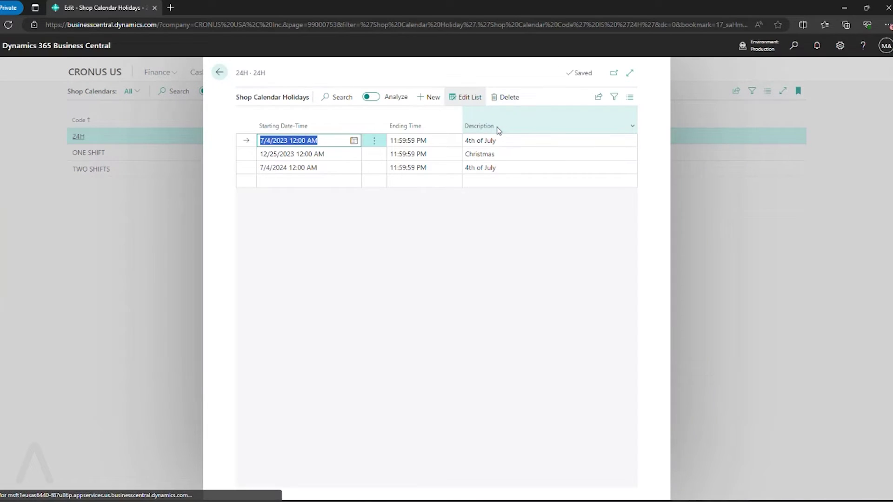
click(333, 170)
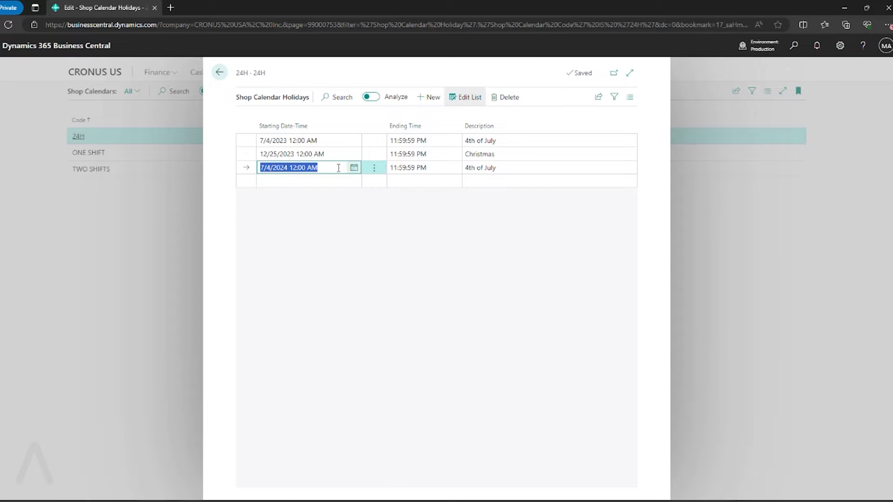
click(354, 168)
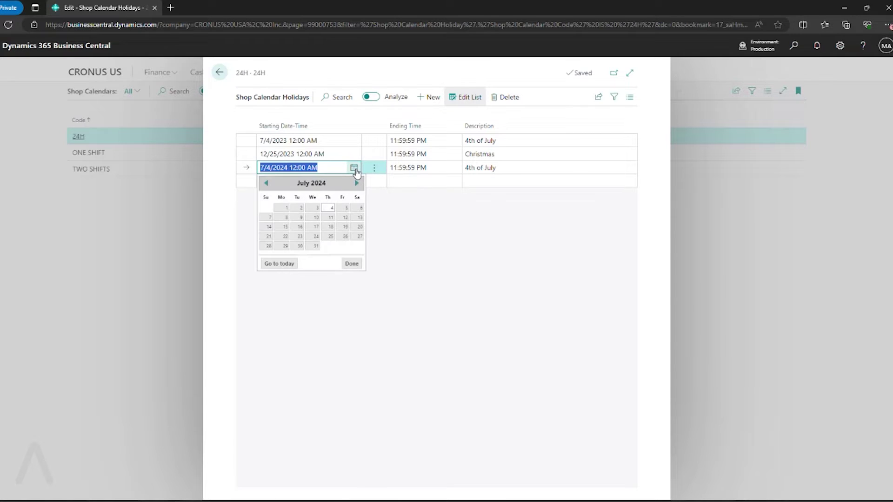
- Run Calculate Work Center Calendar for all work centers from 1/1/2024 to 12/31/2024
key(Escape)
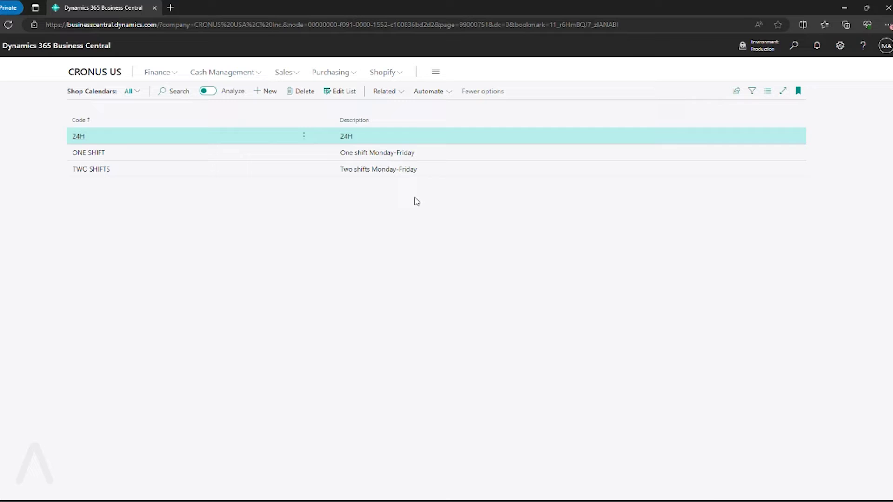
key(Escape)
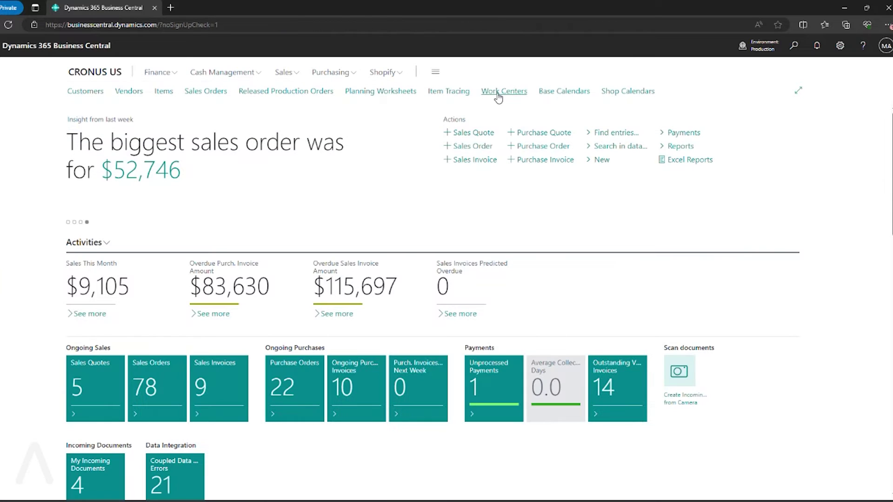
click(501, 91)
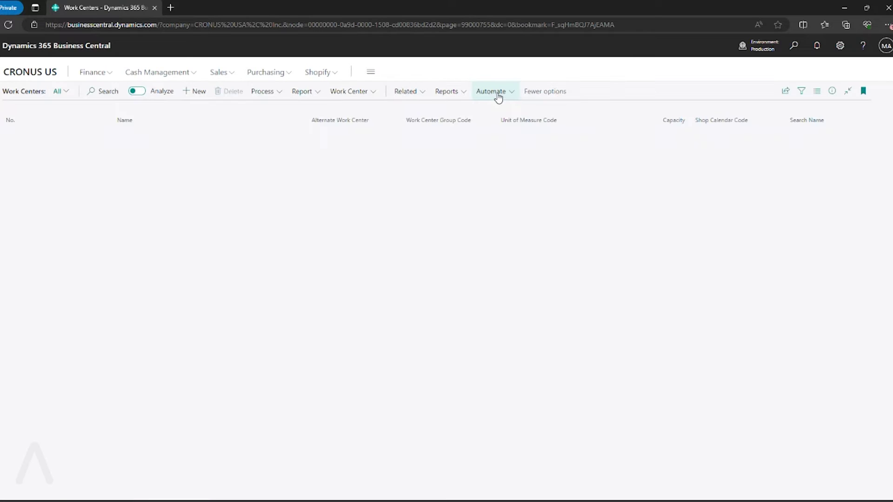
click(275, 93)
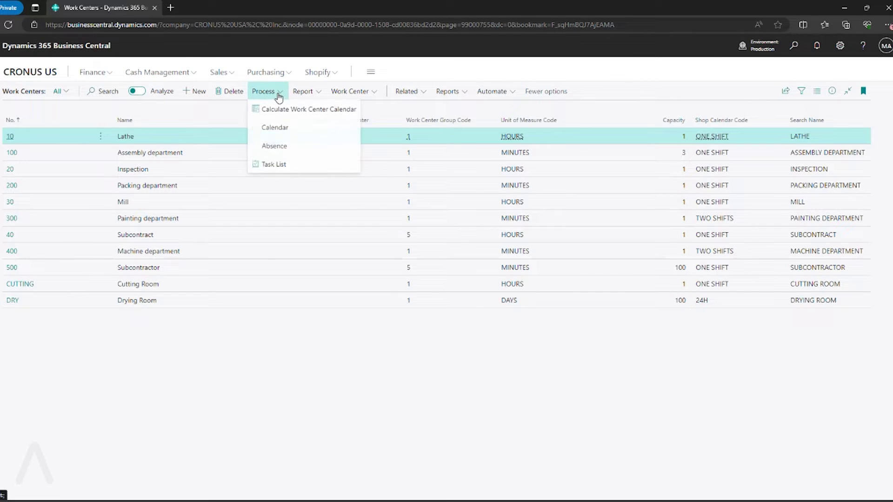
click(296, 111)
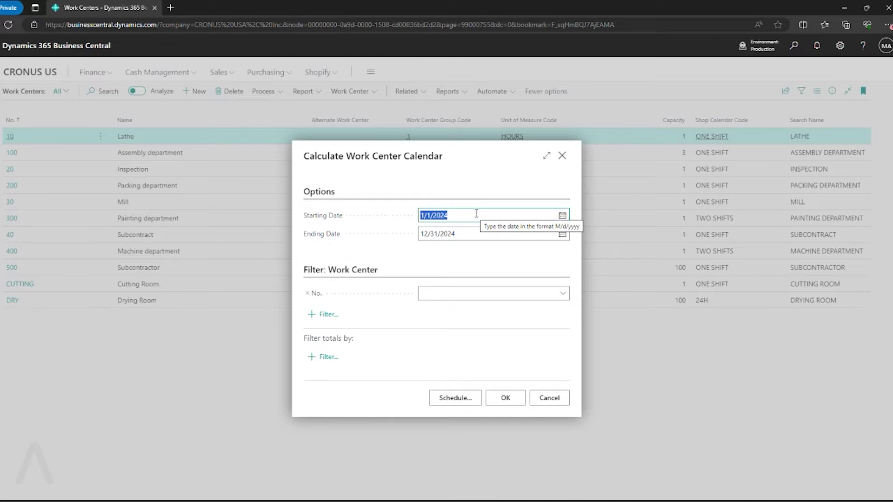
click(504, 400)
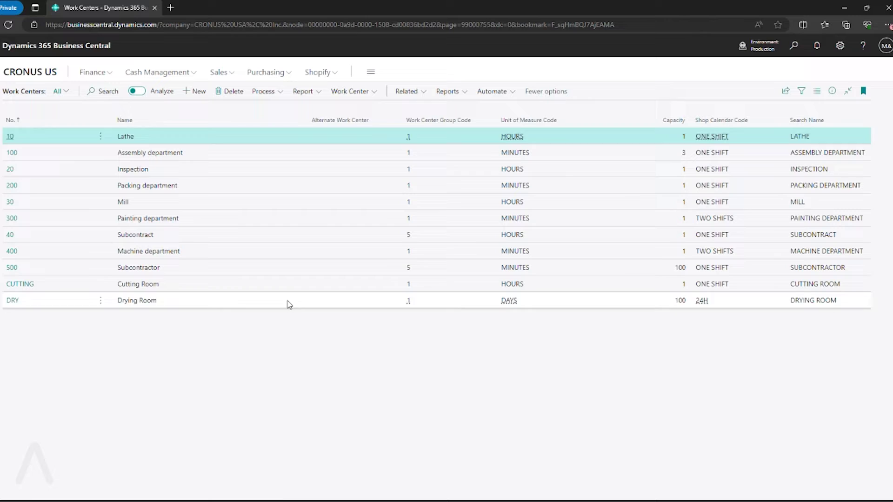
- View the Drying Room capacity matrix for 06/30/24–07/31/24, confirming no capacity on 07/04/24
click(288, 303)
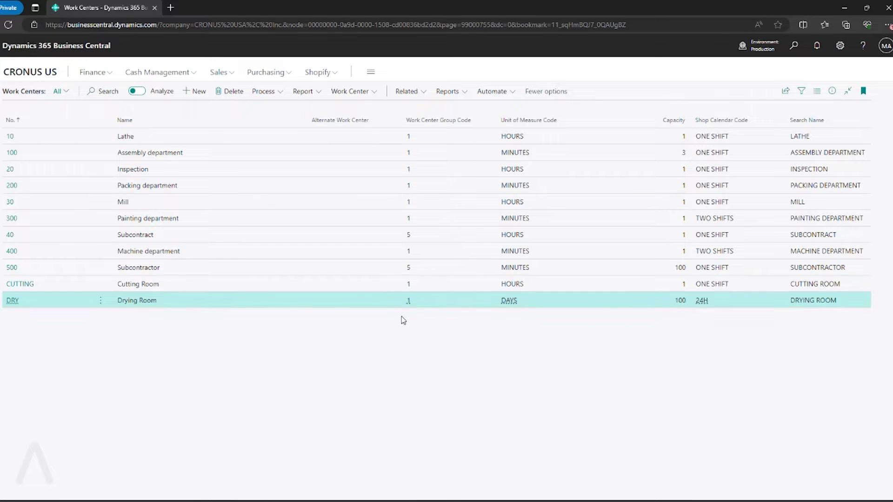
click(279, 92)
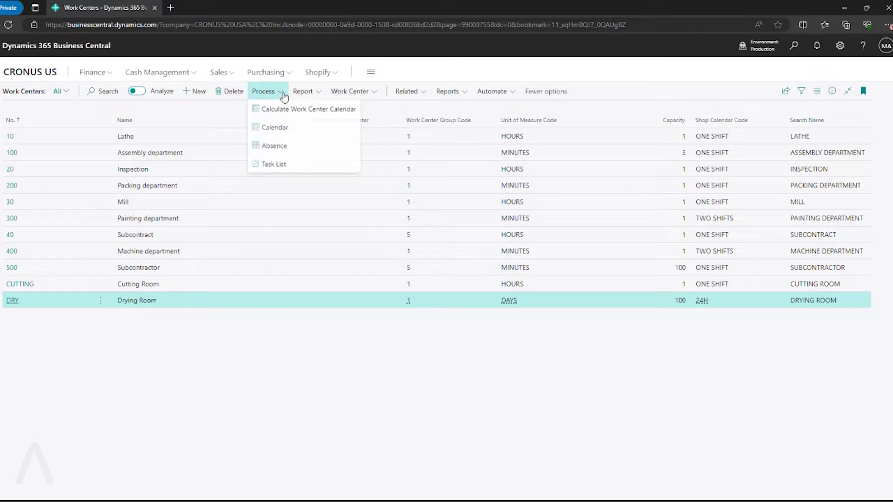
click(275, 130)
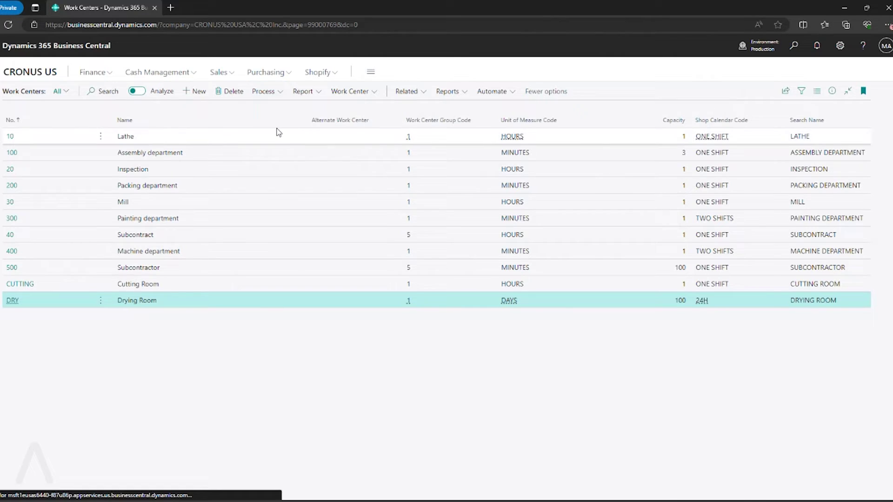
click(268, 126)
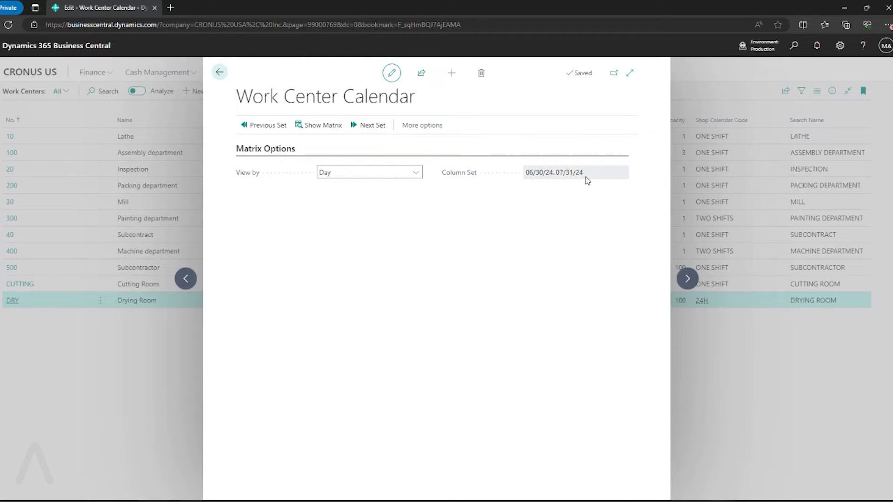
click(318, 131)
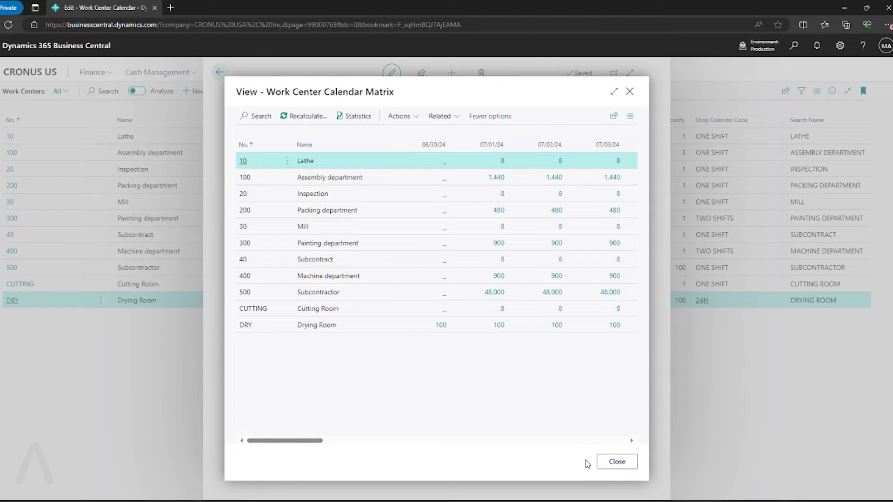
click(632, 441)
click(633, 441)
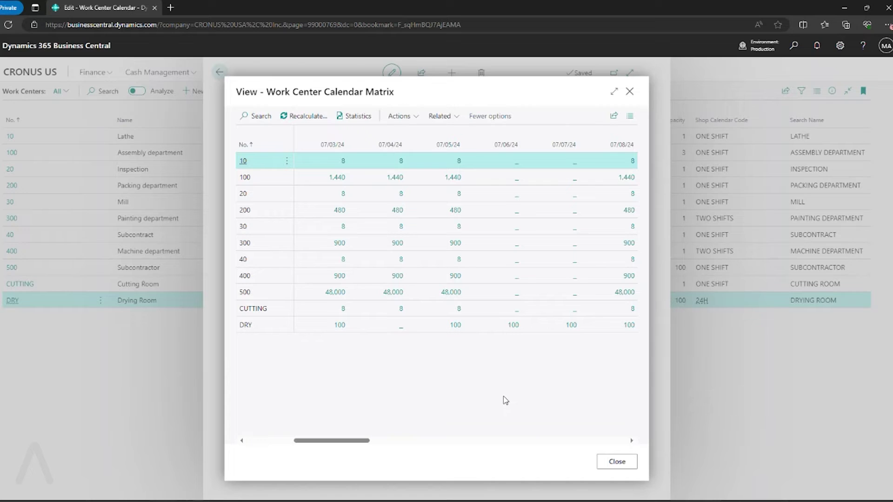
click(627, 462)
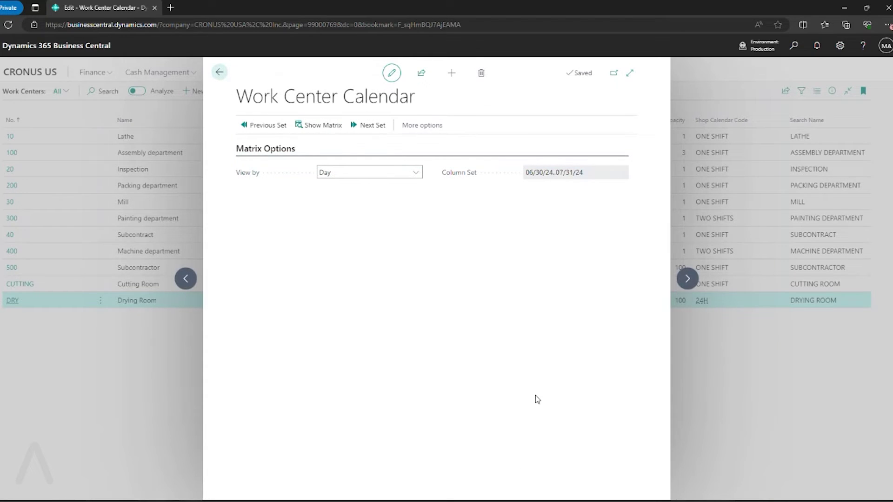
- Open the base calendar changes for the US-STD calendar
click(219, 72)
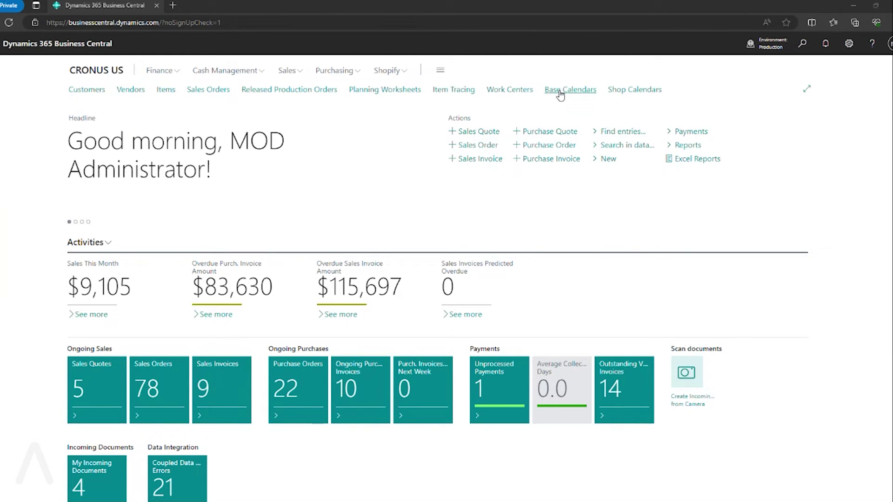
click(560, 91)
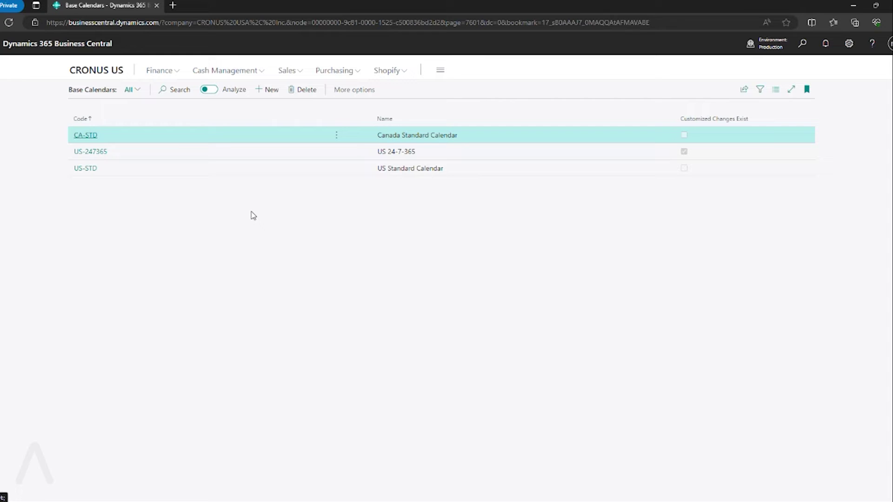
click(186, 170)
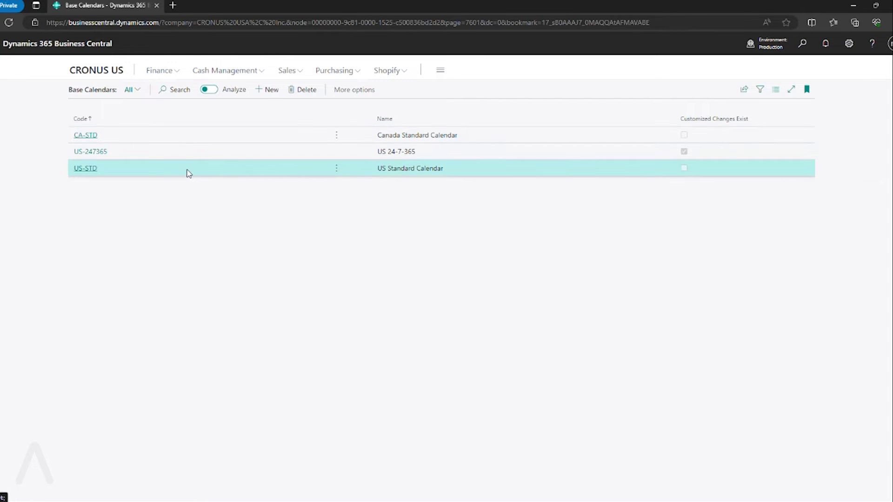
click(83, 170)
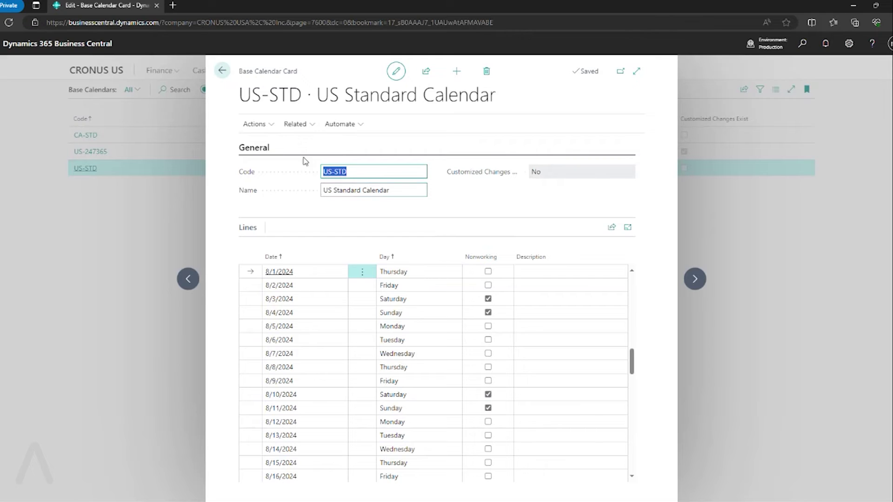
click(255, 125)
mouse_move(270, 143)
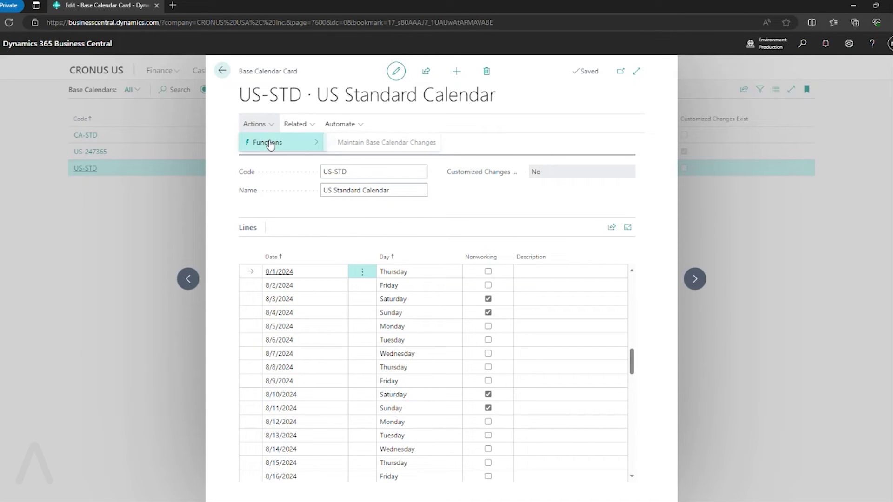
click(390, 143)
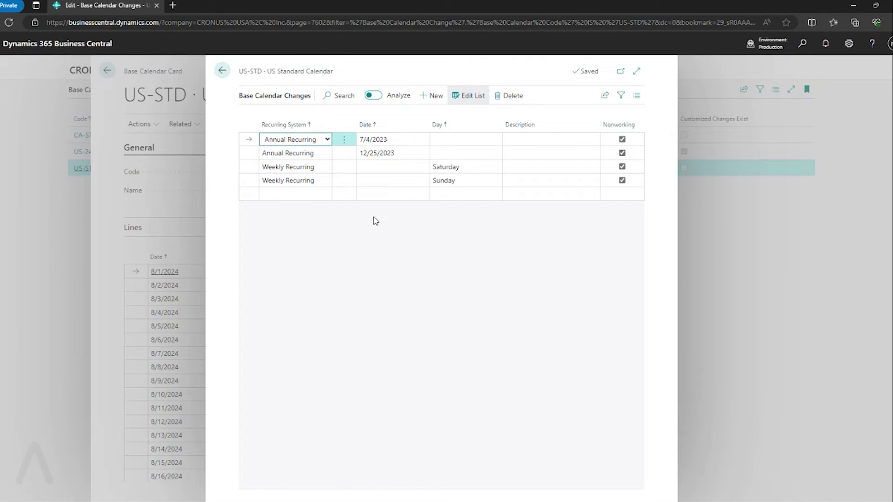
- Add an Annual Recurring nonworking change dated 7/4/2024 and close the calendar card
click(287, 195)
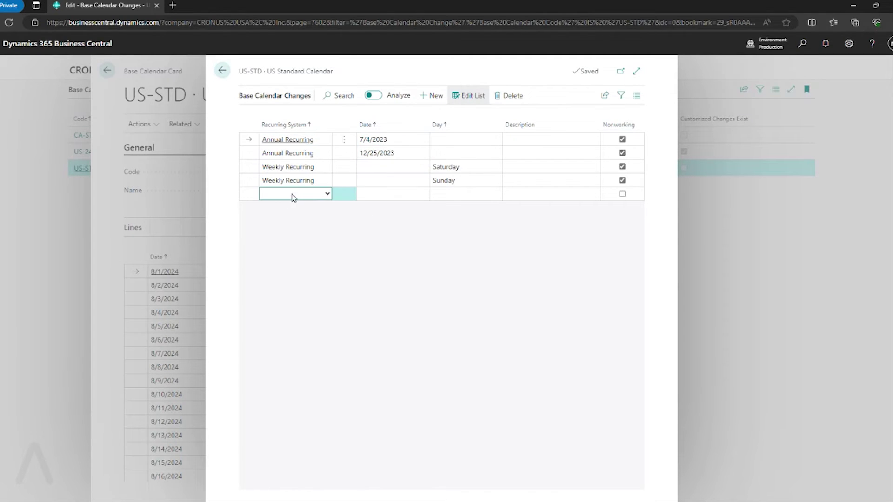
click(296, 193)
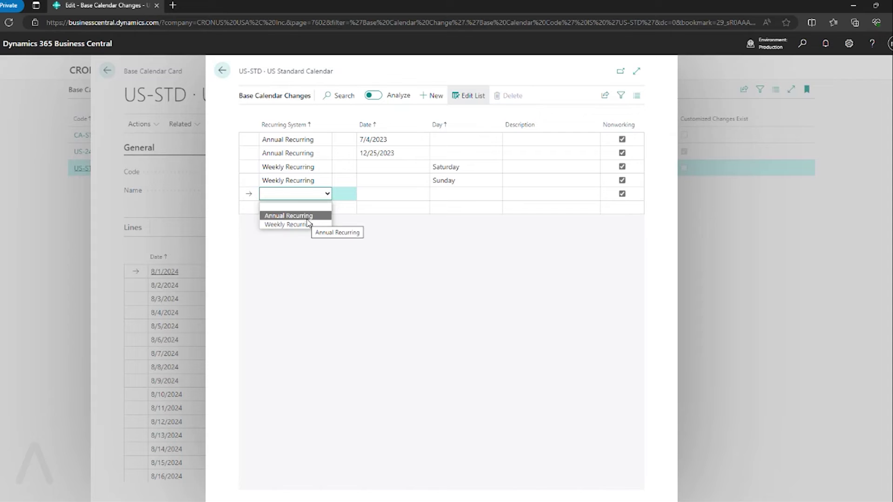
click(307, 216)
click(394, 197)
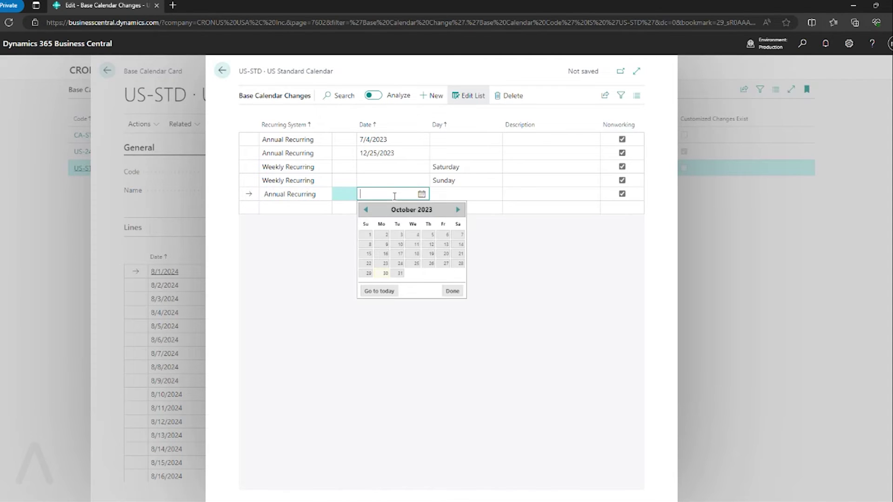
click(458, 210)
click(457, 210)
click(456, 211)
click(456, 211)
click(456, 211)
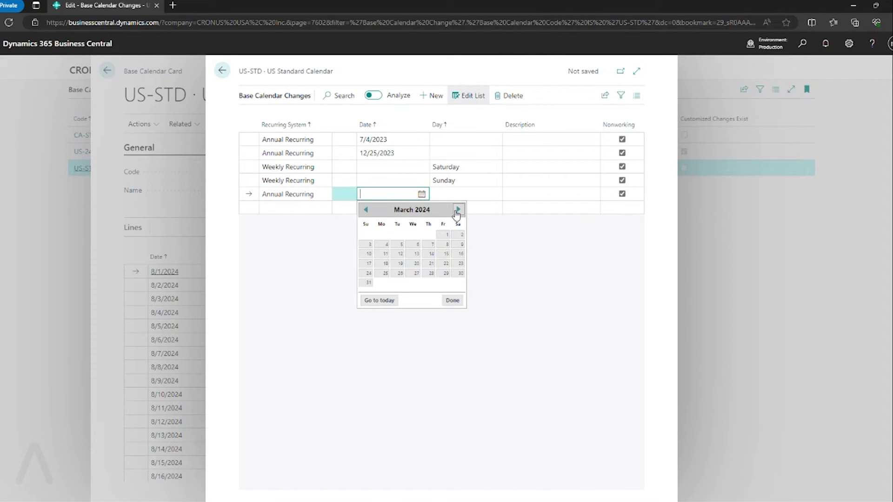
click(456, 211)
click(456, 211)
click(456, 211)
click(456, 211)
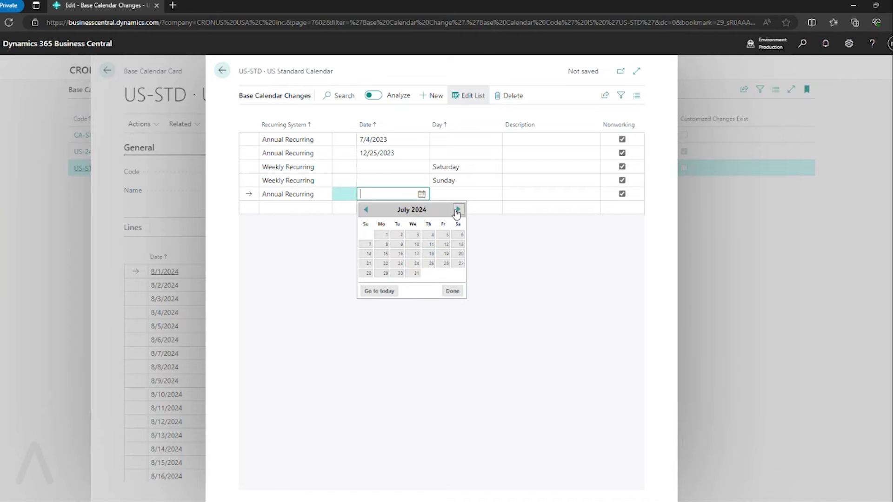
click(431, 236)
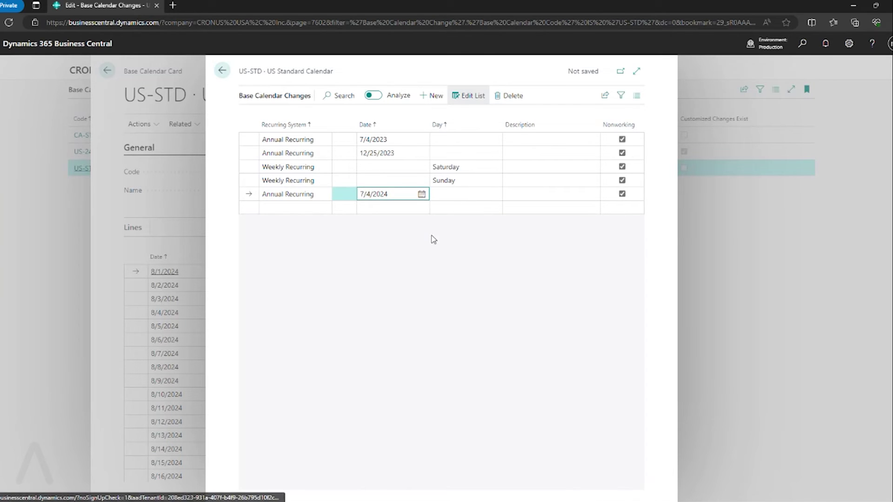
key(Tab)
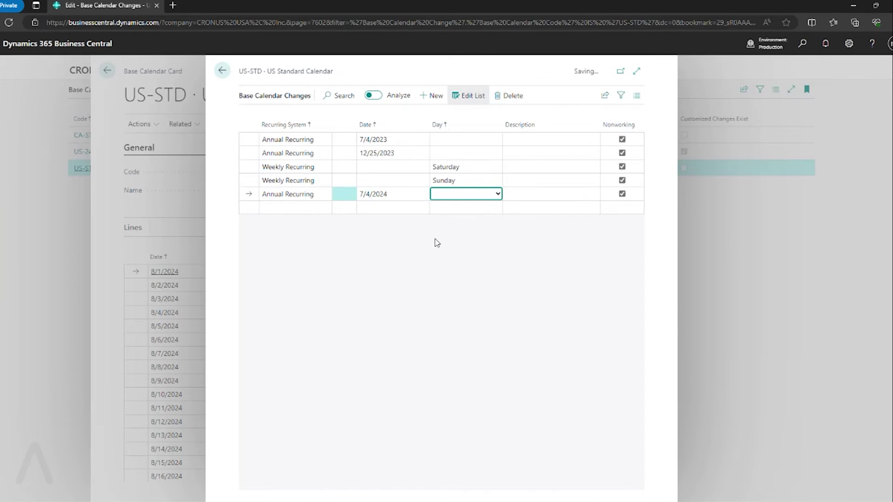
key(Up)
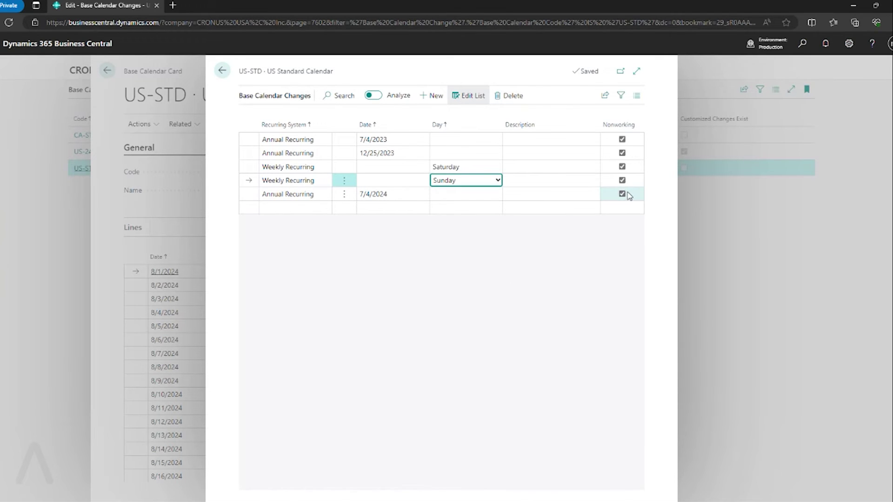
key(Escape)
key(Escape)
- Set the EAST location's Base Calendar Code to US-STD
click(796, 51)
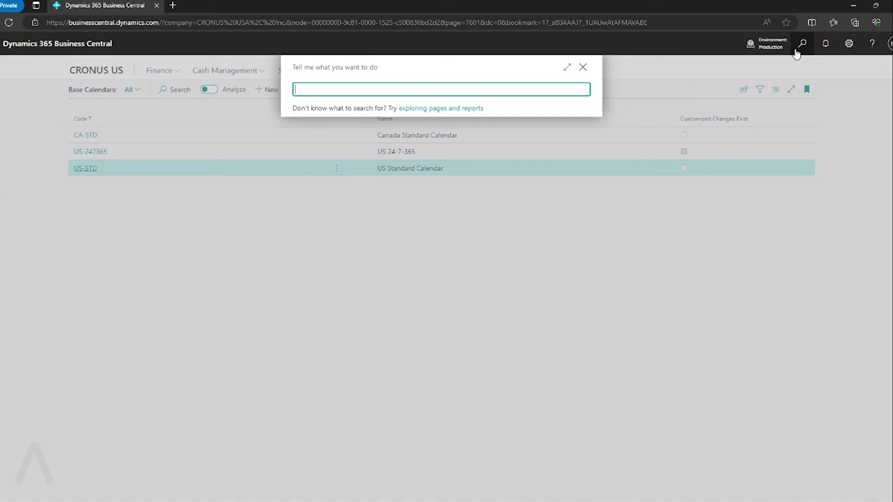
text(loca)
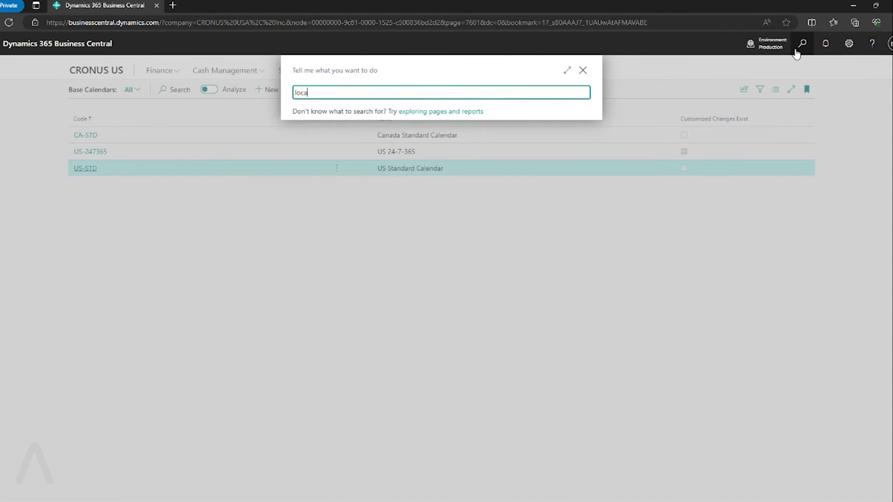
text(tions)
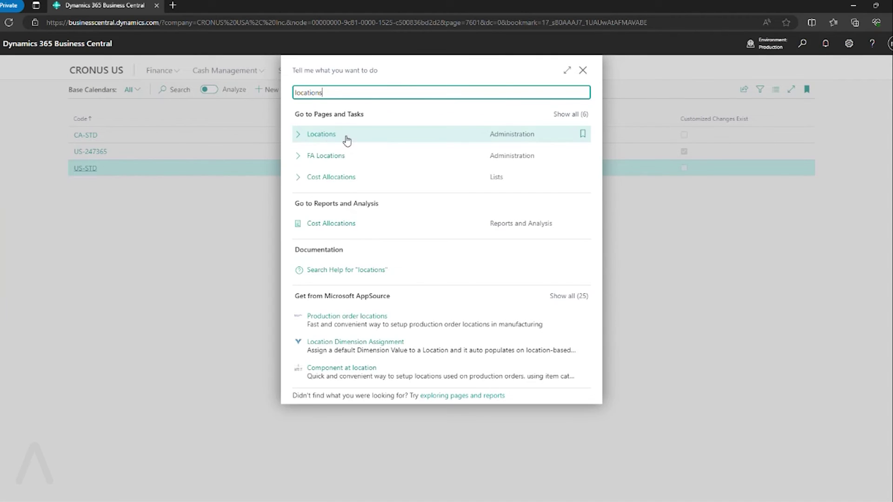
click(326, 138)
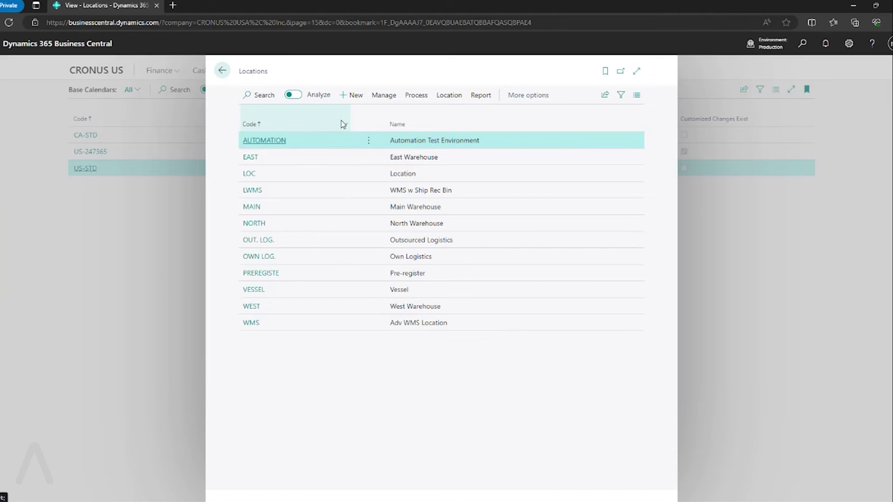
click(251, 161)
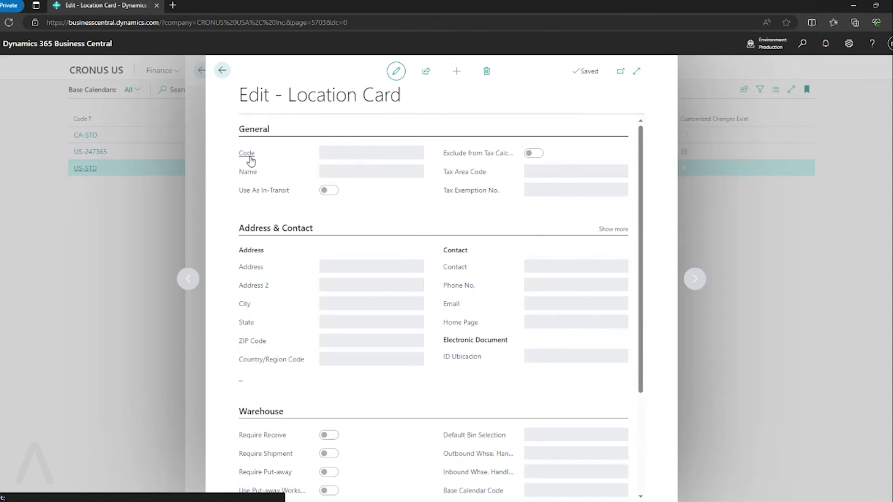
scroll(507, 235, down, 3)
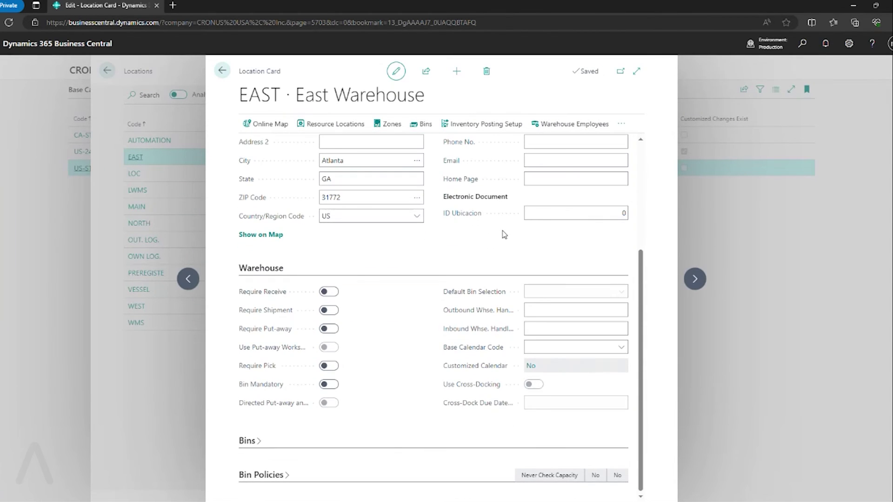
click(621, 346)
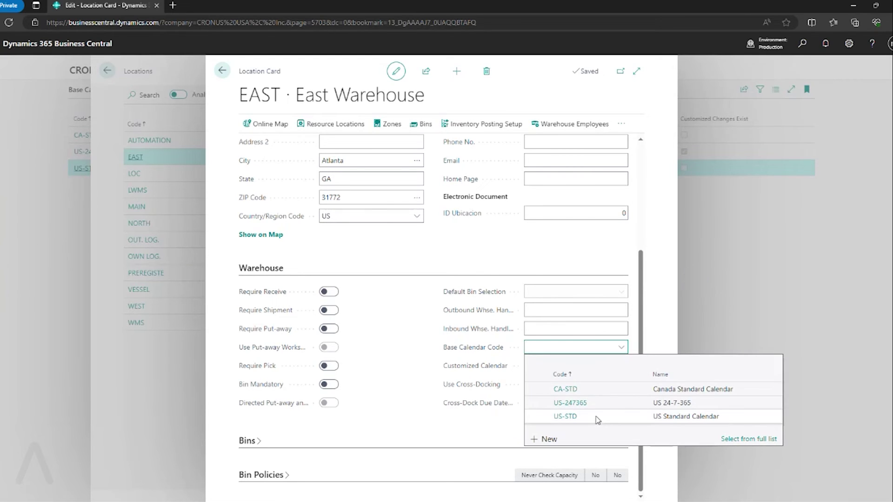
click(598, 416)
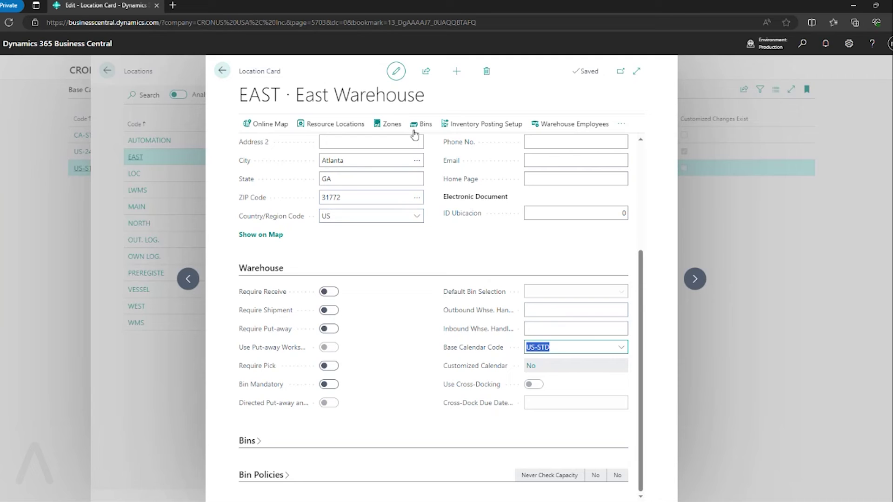
- Mark 8/5/2024 nonworking in EAST's customized calendar with description 'Facility Maintenance'
click(530, 367)
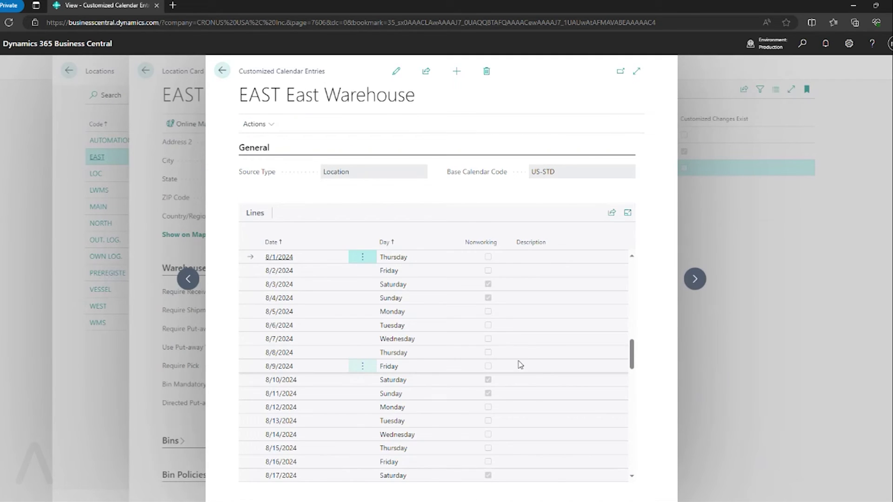
click(403, 71)
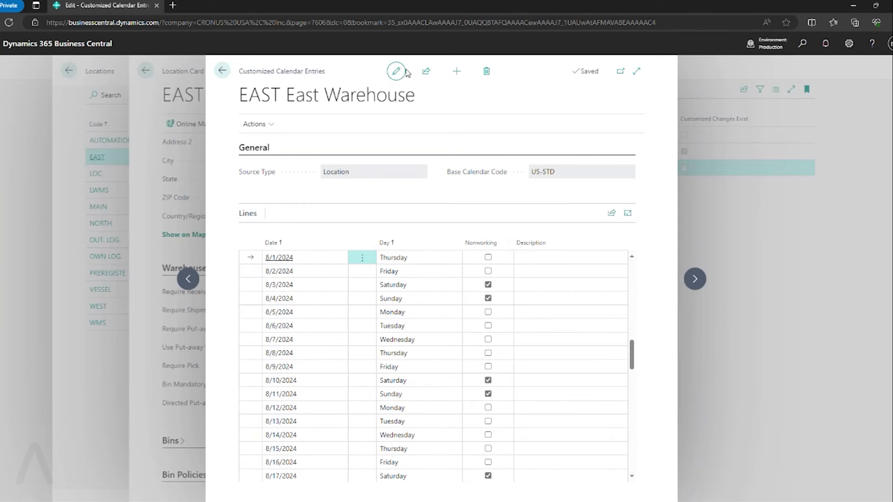
click(488, 312)
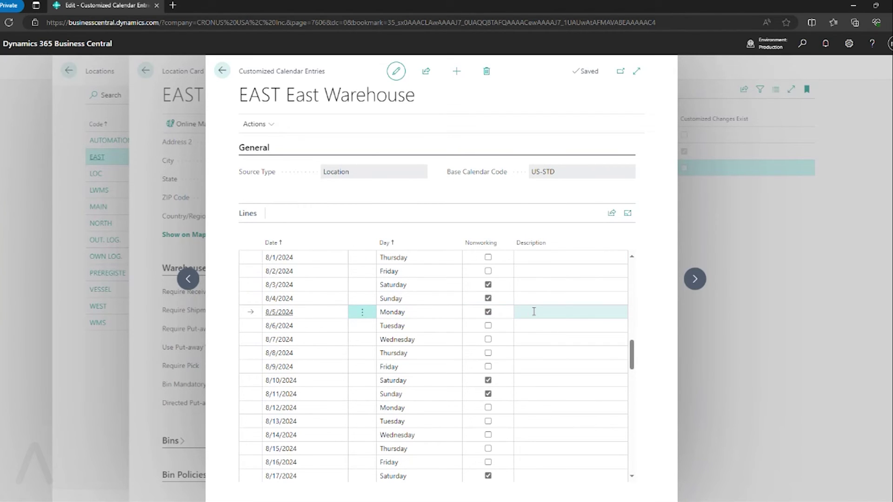
click(534, 312)
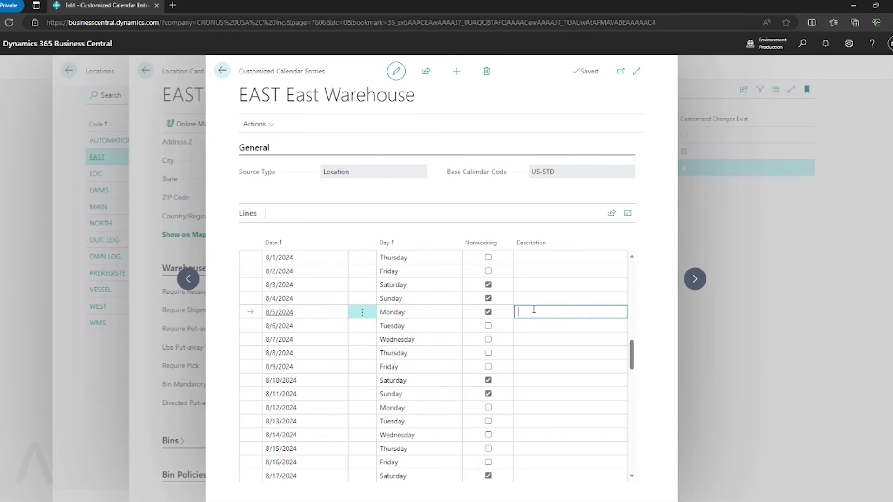
text(Facility Maintenance)
key(Down)
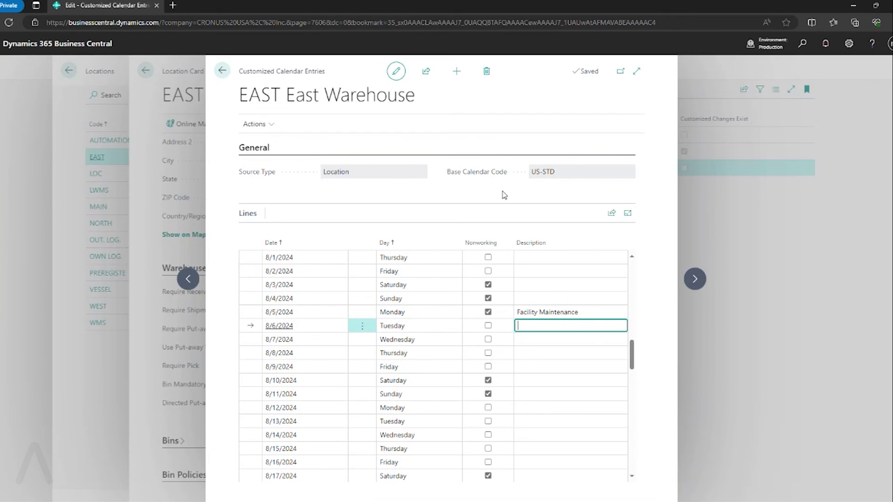
- Close the EAST calendar entries, location card and Locations list
key(Escape)
key(Escape)
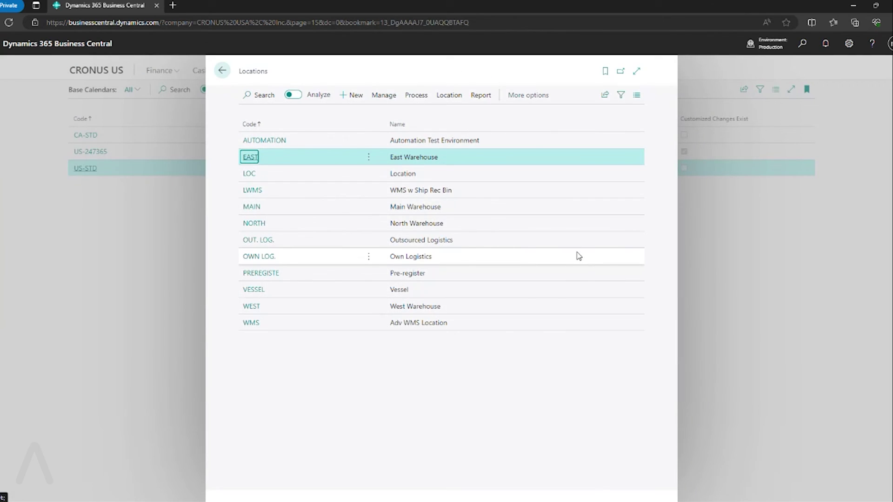
key(Escape)
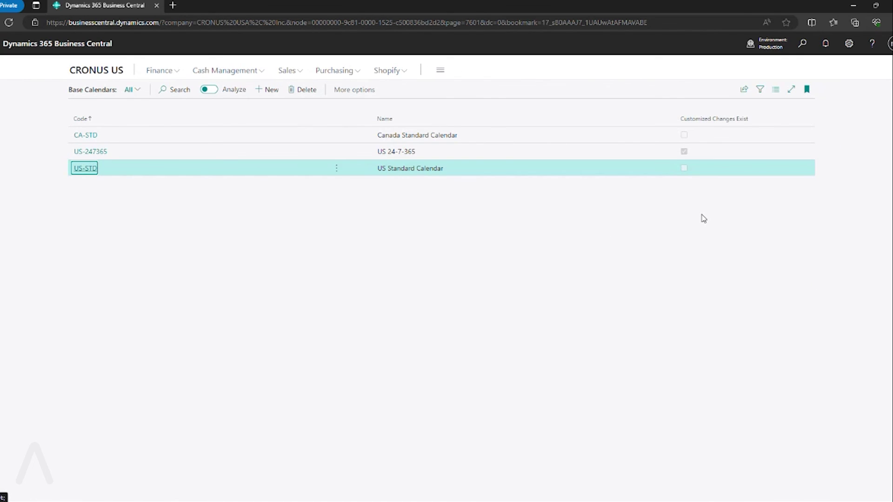